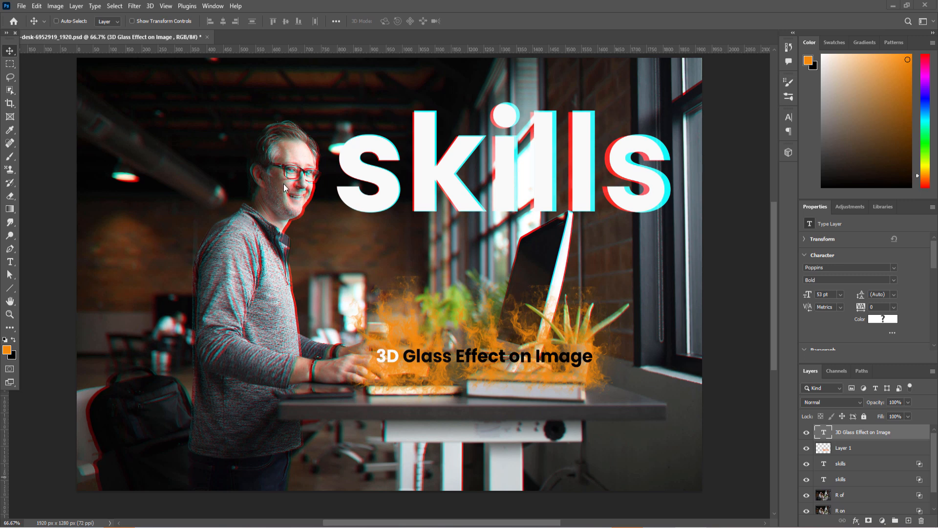
Compare the finished effect with the original photo by hiding and reshowing the R of, R on and both skills layers.
{"action": "scroll", "coordinate": [834, 481], "scroll_direction": "down", "scroll_amount": 1}
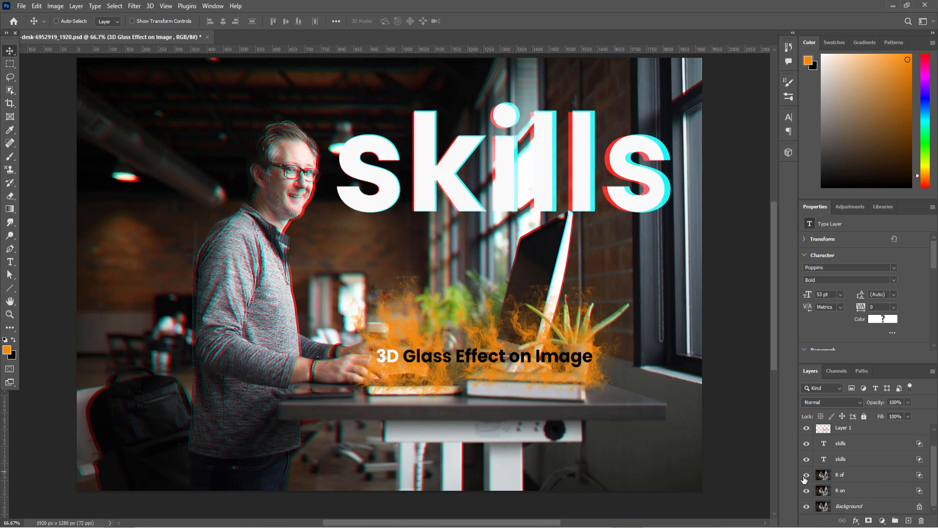
{"action": "left_click", "coordinate": [806, 475]}
{"action": "left_click", "coordinate": [807, 490]}
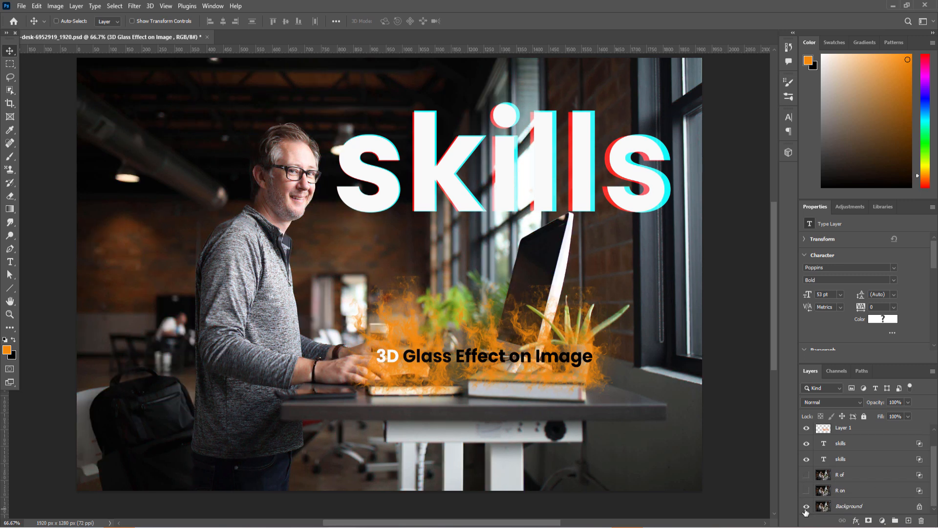
{"action": "left_click", "coordinate": [807, 443]}
{"action": "left_click", "coordinate": [806, 459]}
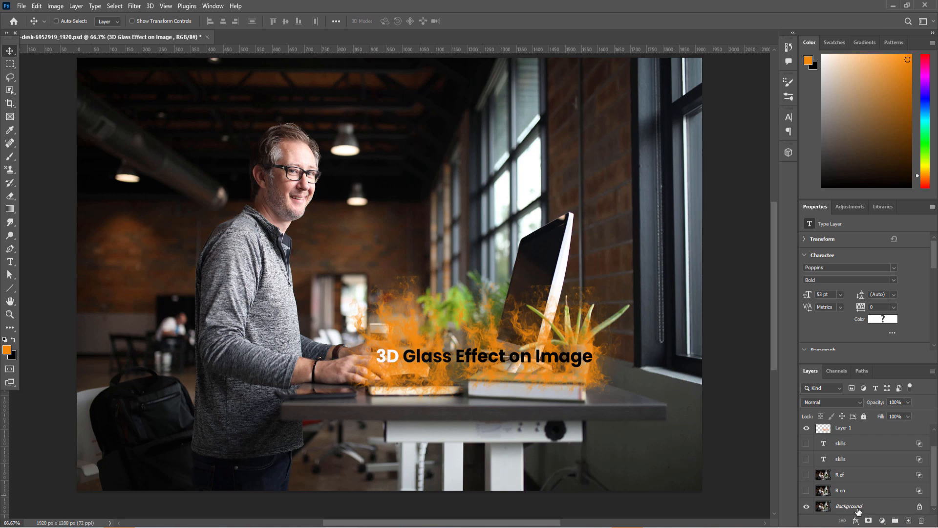
{"action": "left_click", "coordinate": [806, 444]}
{"action": "left_click", "coordinate": [807, 459]}
{"action": "left_click", "coordinate": [806, 474]}
{"action": "left_click", "coordinate": [806, 491]}
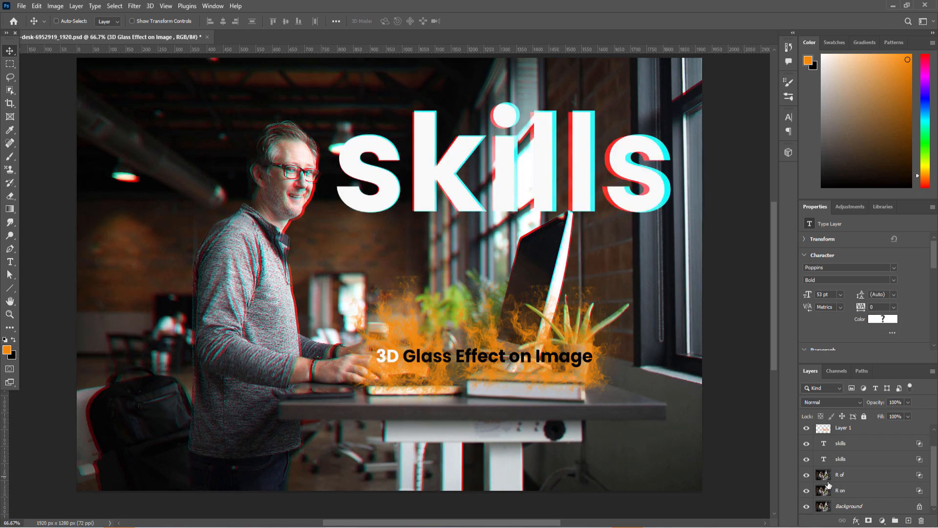
{"action": "scroll", "coordinate": [819, 480], "scroll_direction": "up", "scroll_amount": 2}
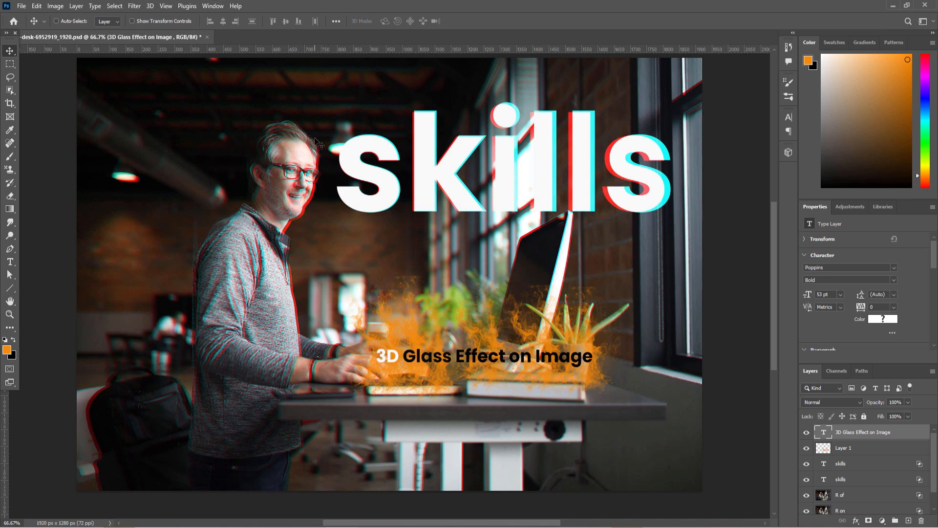
Close the finished 3D Glass Effect example document.
{"action": "left_click", "coordinate": [207, 37]}
{"action": "left_click", "coordinate": [462, 202]}
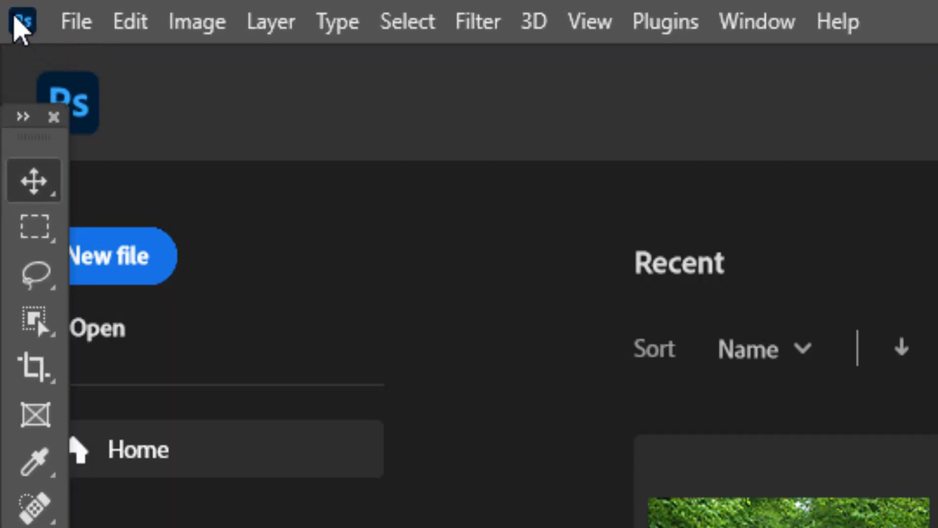
{"action": "left_click", "coordinate": [20, 22]}
{"action": "left_click", "coordinate": [494, 138]}
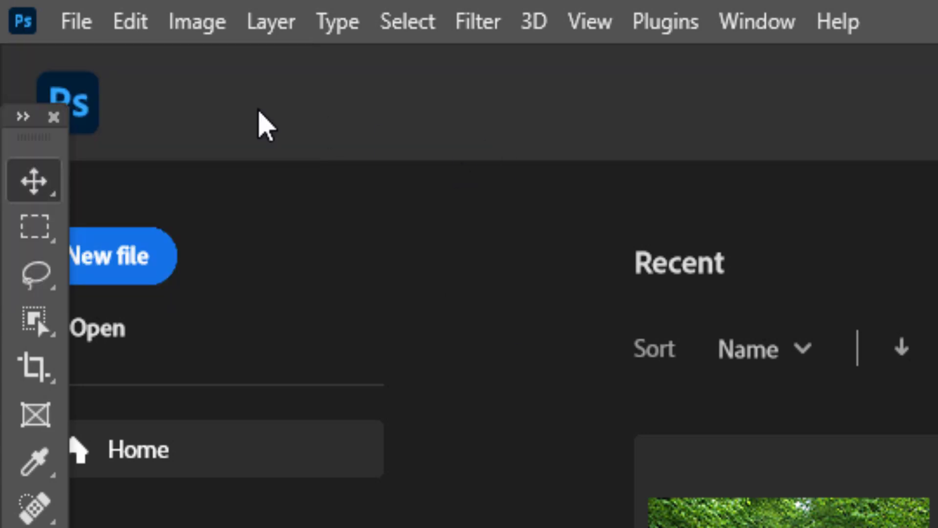
{"action": "left_click", "coordinate": [92, 109]}
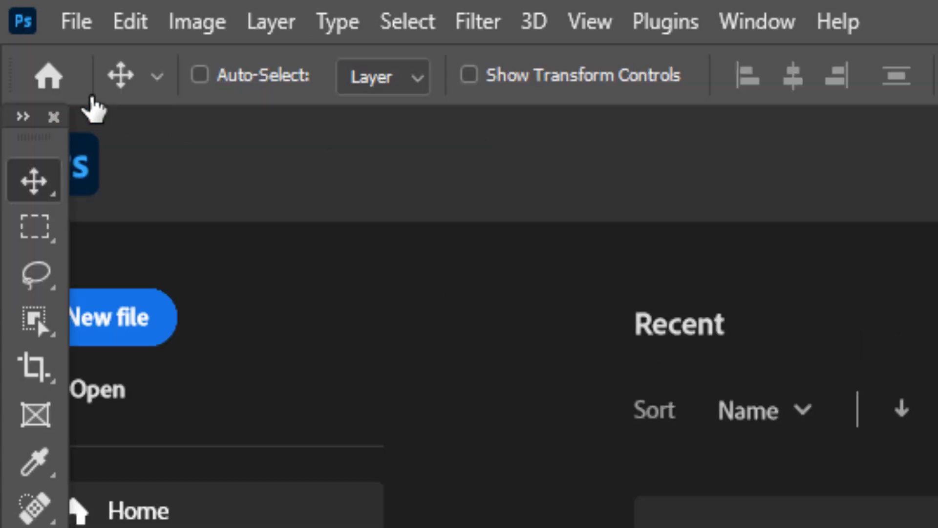
Open the image office-desk-6952919_1920 from the Downloads folder.
{"action": "left_click", "coordinate": [84, 26]}
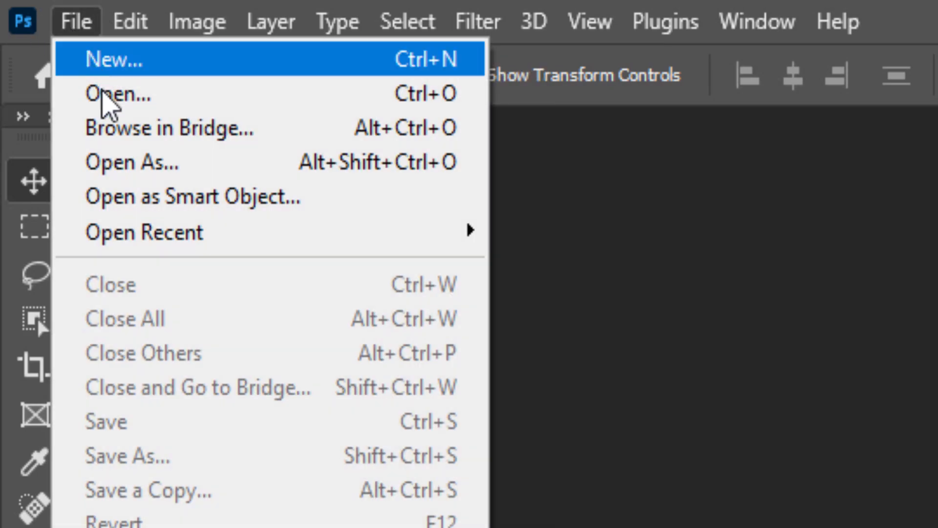
{"action": "left_click", "coordinate": [102, 91]}
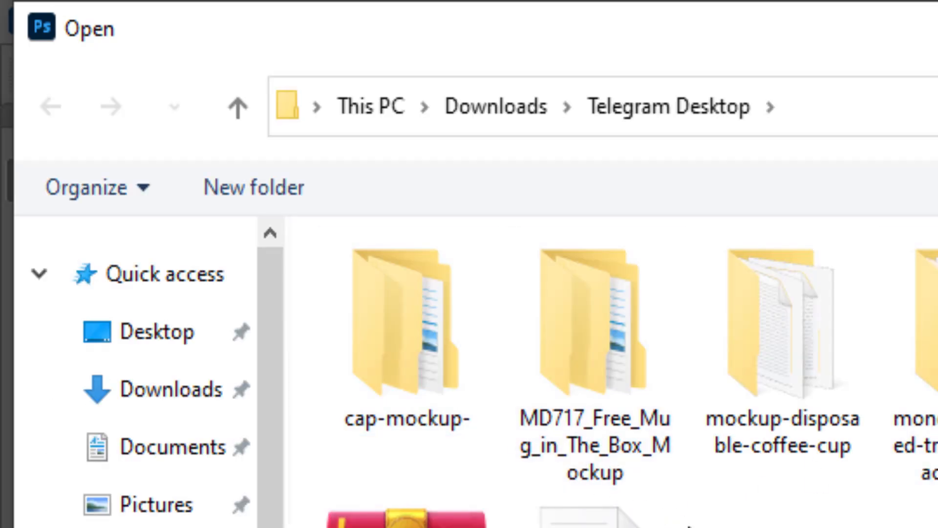
{"action": "left_click", "coordinate": [169, 394]}
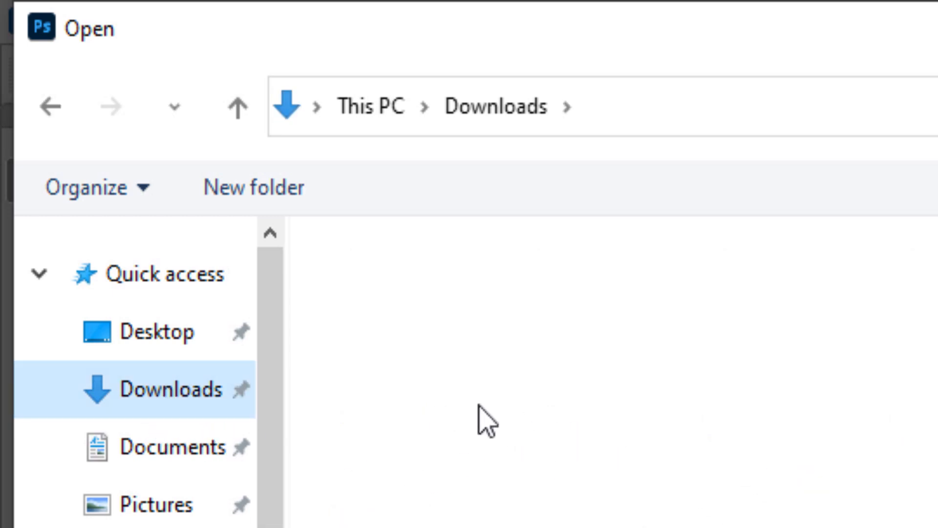
{"action": "left_click", "coordinate": [394, 373]}
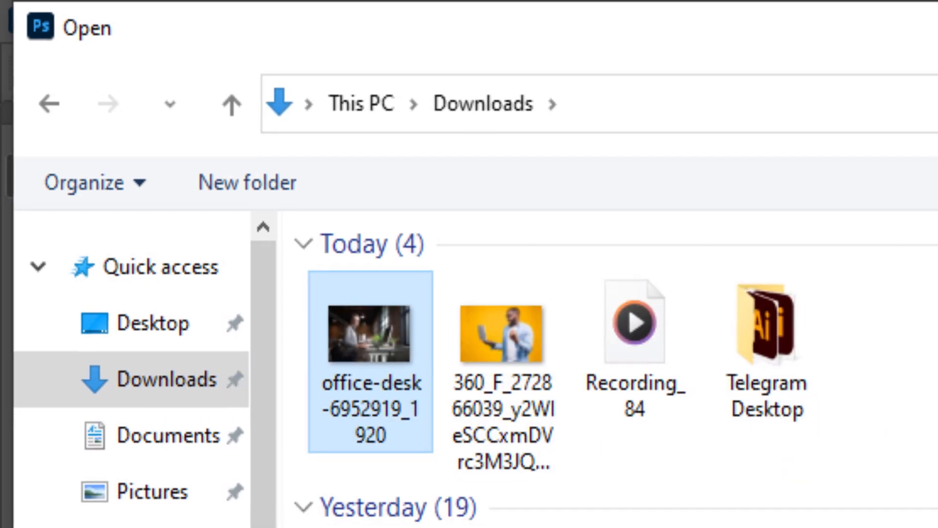
{"action": "key", "text": "Return"}
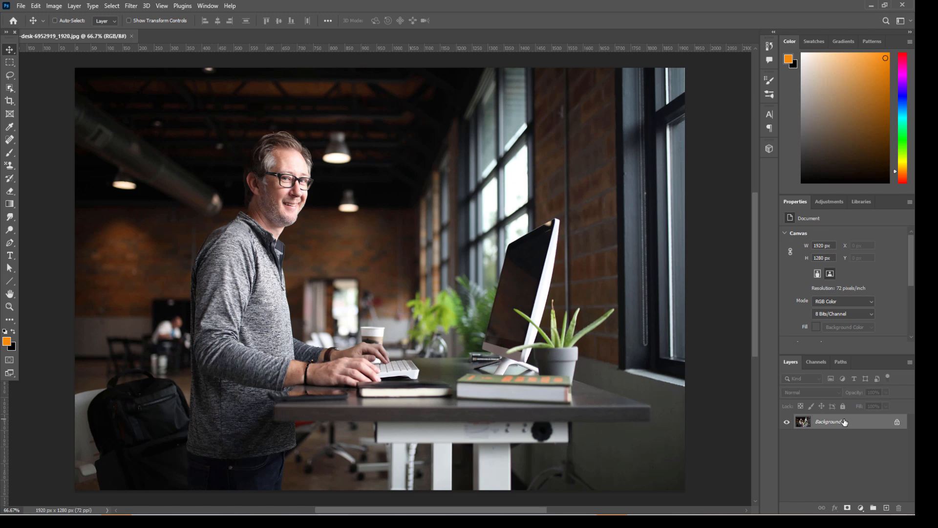
Duplicate the Background photo layer twice and rename the lower copy R ONE.
{"action": "key", "text": "ctrl+j"}
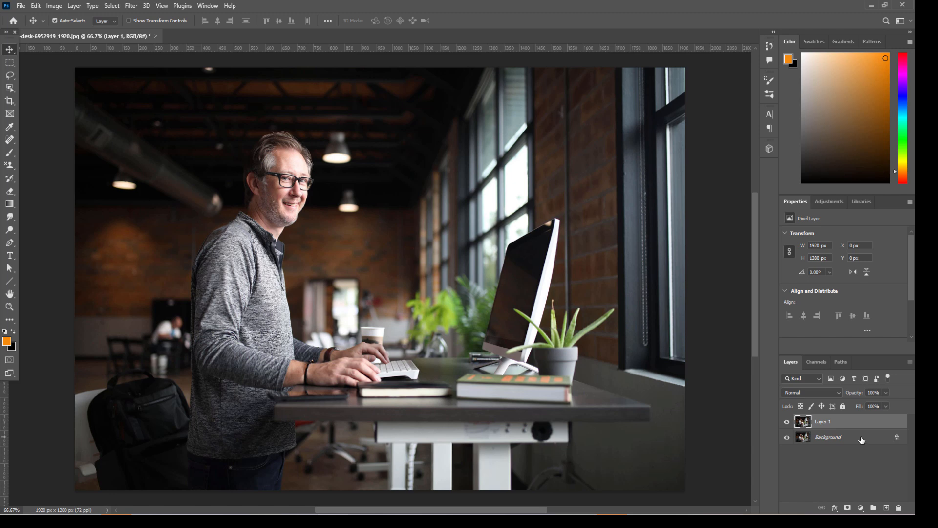
{"action": "key", "text": "ctrl+j"}
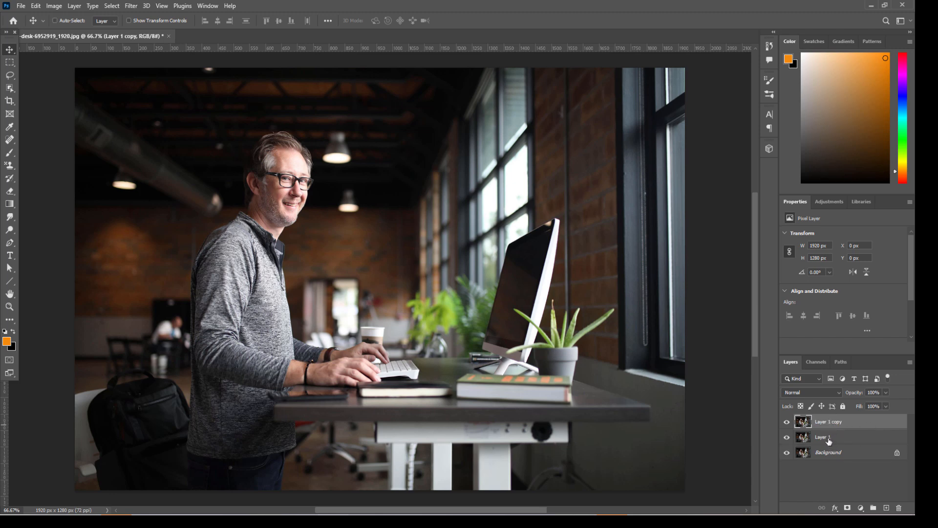
{"action": "double_click", "coordinate": [826, 437]}
{"action": "left_click_drag", "start_coordinate": [823, 438], "coordinate": [813, 442]}
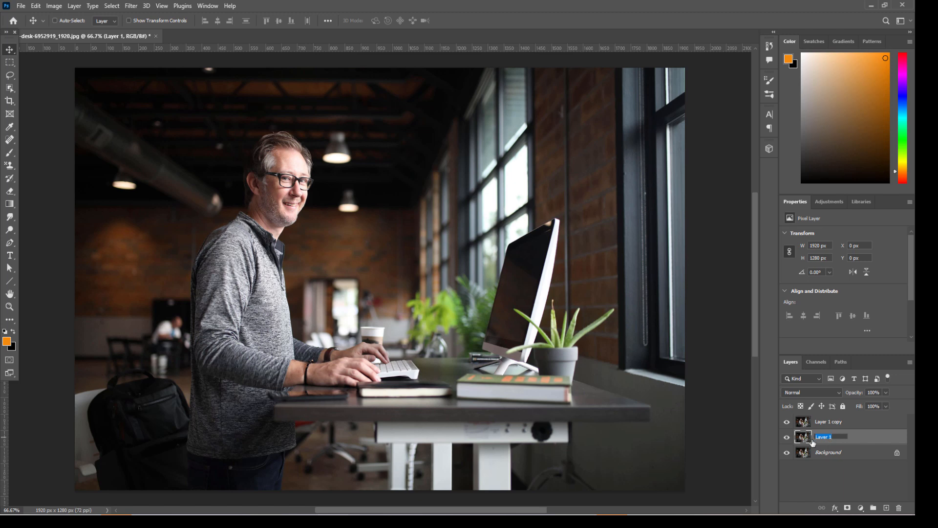
{"action": "type", "text": "R ONE"}
{"action": "left_click", "coordinate": [814, 487]}
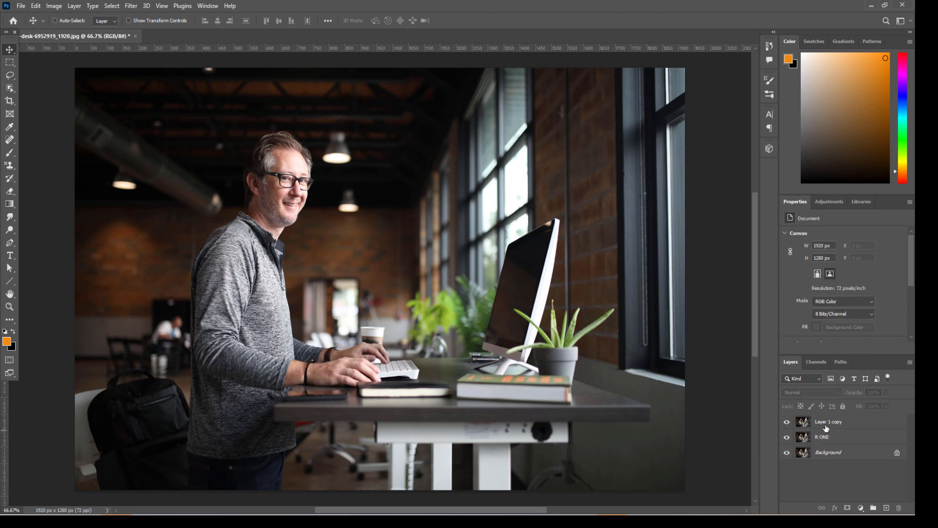
Rename the upper copy of the photo layer R TWO.
{"action": "double_click", "coordinate": [826, 424]}
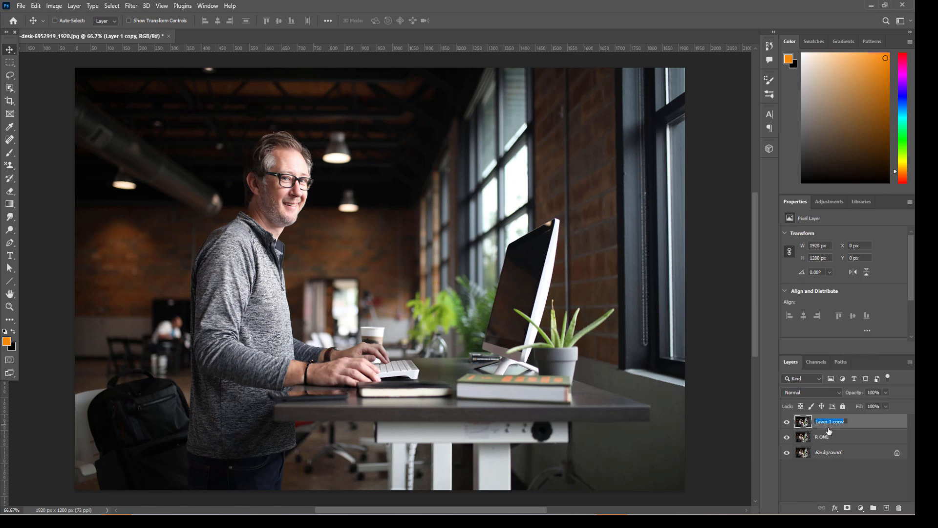
{"action": "type", "text": "R TWO"}
{"action": "left_click", "coordinate": [855, 476]}
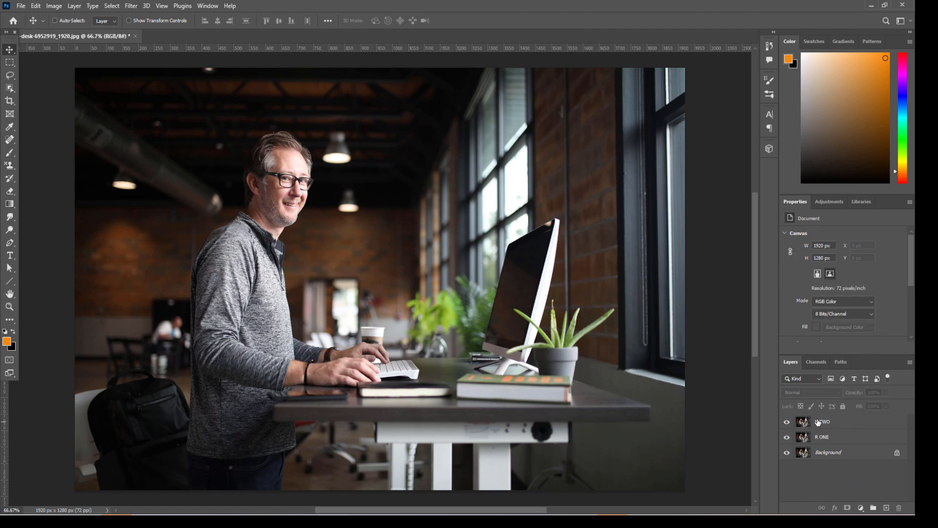
Disable the G and B channels in the R ONE layer's blending options, leaving only the R channel enabled.
{"action": "right_click", "coordinate": [847, 443]}
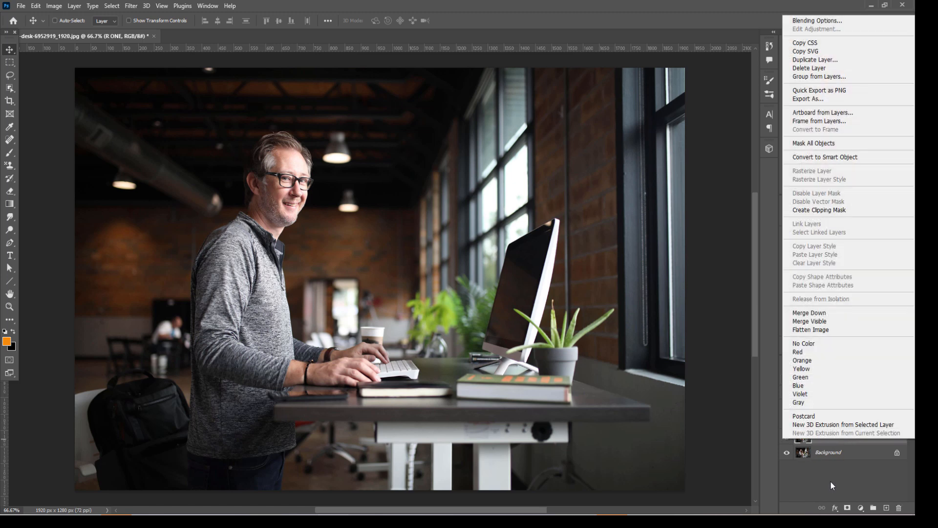
{"action": "left_click", "coordinate": [834, 486]}
{"action": "right_click", "coordinate": [836, 442]}
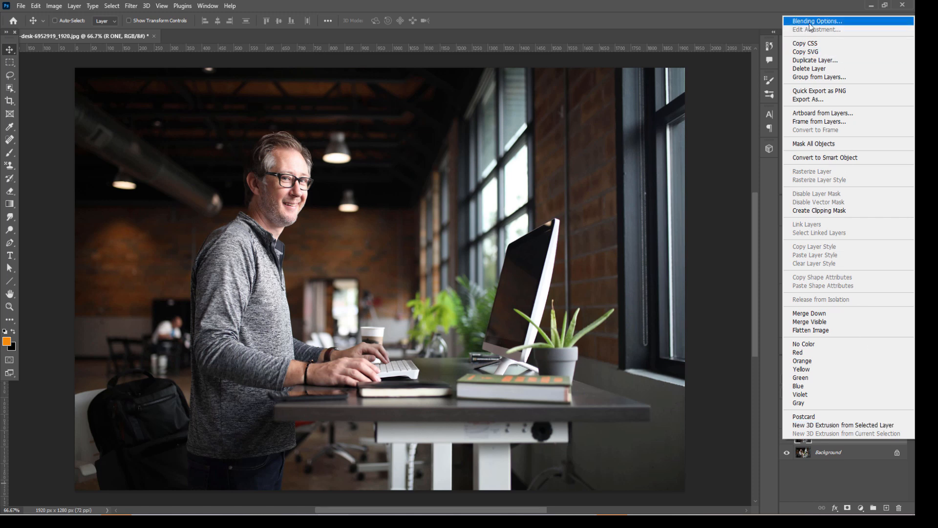
{"action": "left_click", "coordinate": [826, 22]}
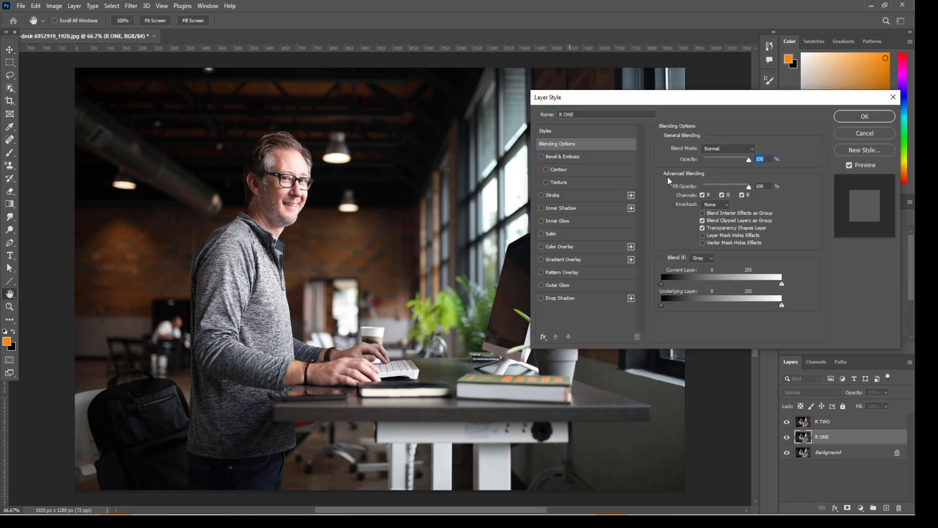
{"action": "left_click_drag", "start_coordinate": [798, 110], "coordinate": [526, 112]}
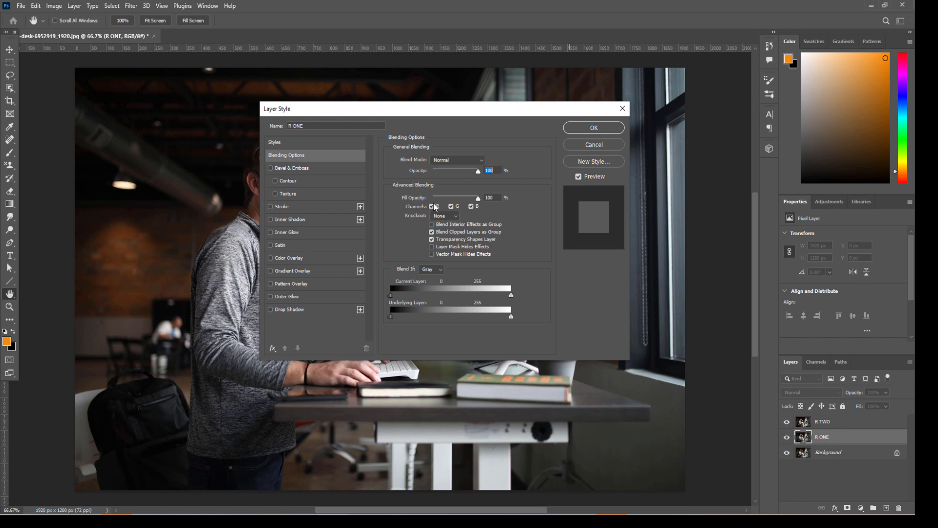
{"action": "left_click", "coordinate": [451, 207]}
{"action": "left_click", "coordinate": [451, 206]}
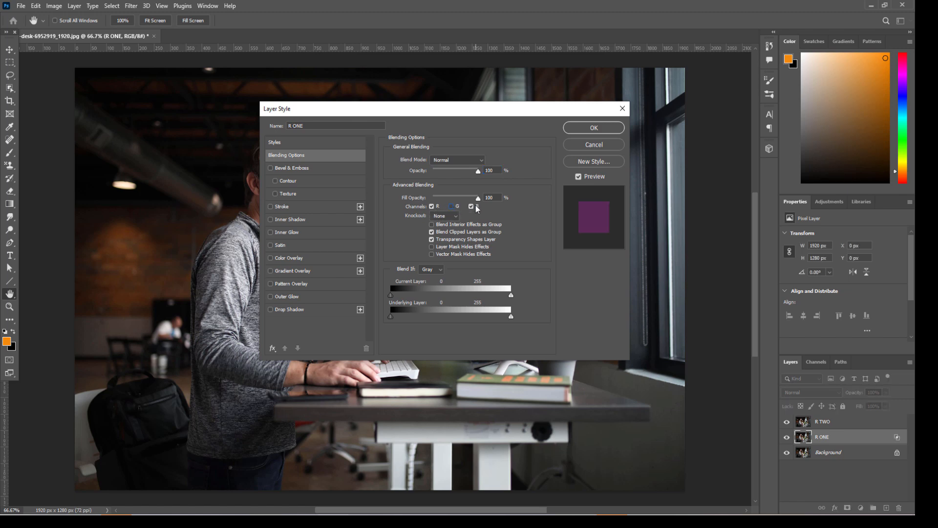
{"action": "left_click", "coordinate": [471, 206]}
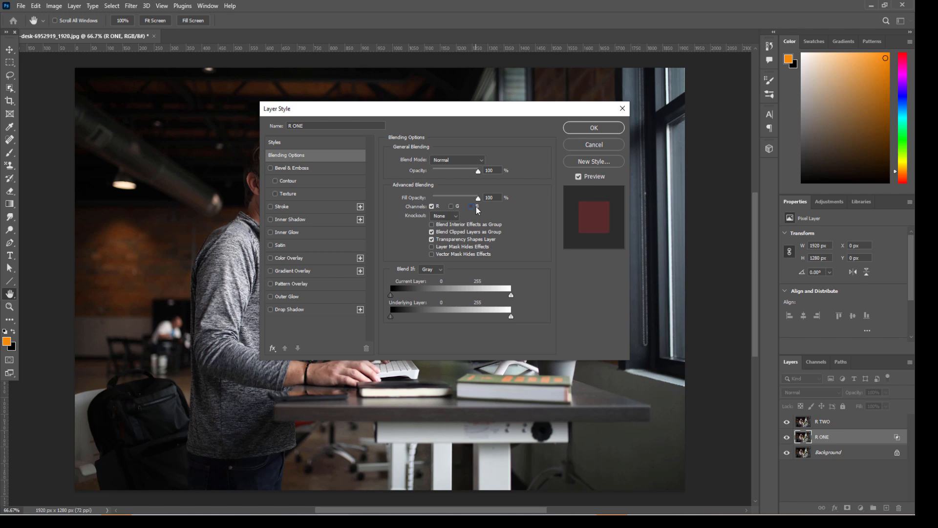
{"action": "left_click", "coordinate": [594, 128]}
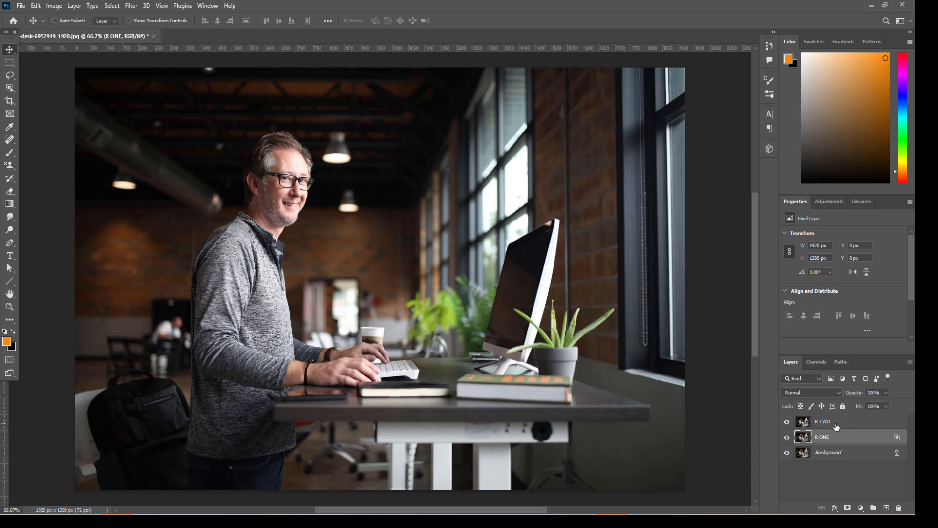
Disable the R channel in the R TWO layer's blending options, keeping G and B enabled.
{"action": "right_click", "coordinate": [836, 427]}
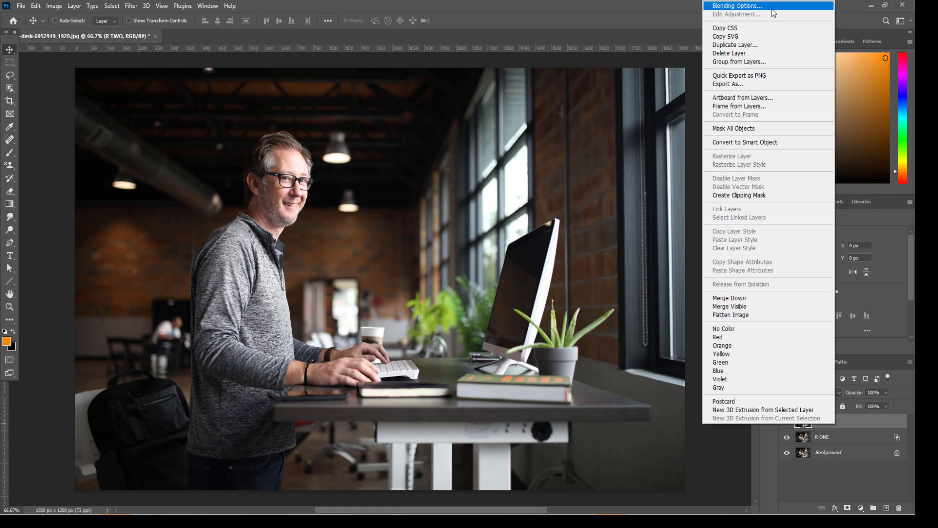
{"action": "left_click", "coordinate": [772, 9]}
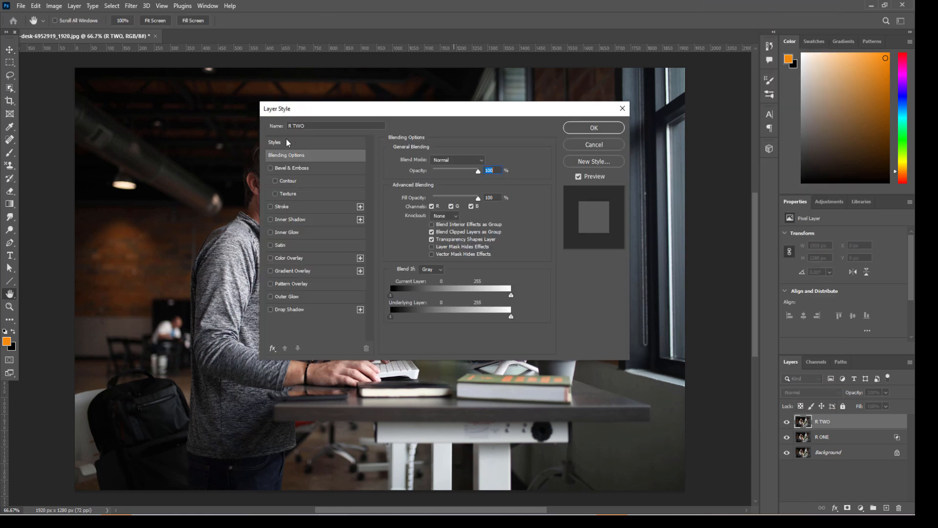
{"action": "left_click_drag", "start_coordinate": [340, 109], "coordinate": [395, 104]}
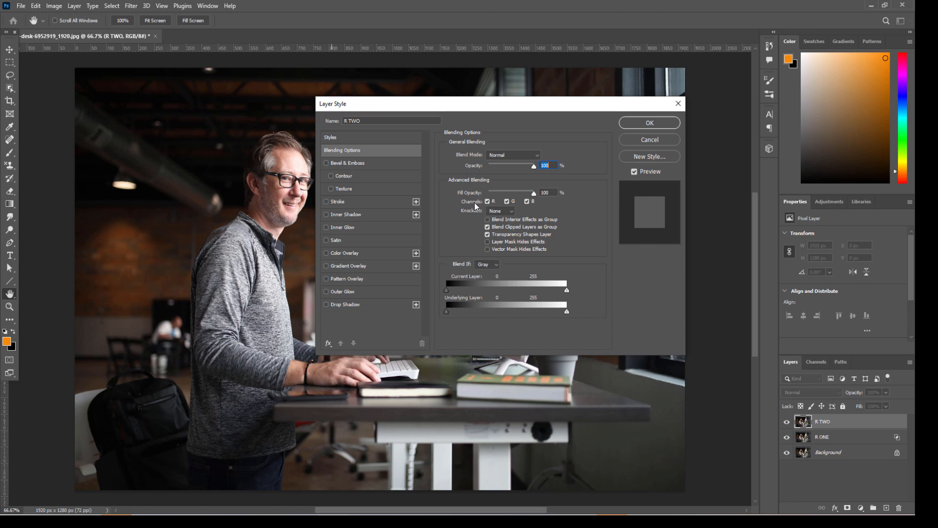
{"action": "left_click", "coordinate": [487, 201]}
{"action": "left_click", "coordinate": [655, 125]}
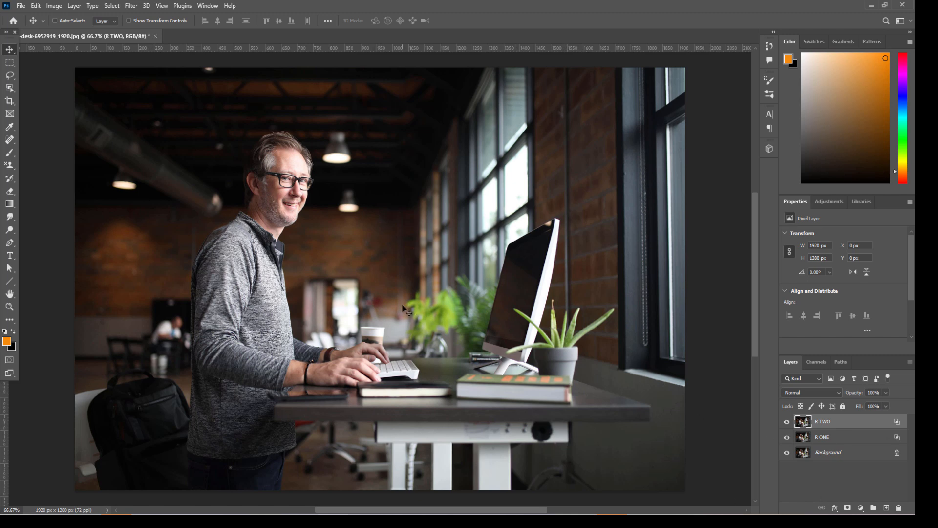
Enlarge the R TWO layer to about 100.94% by pulling its upper-left corner outward while the lower-right corner stays fixed.
{"action": "key", "text": "ctrl"}
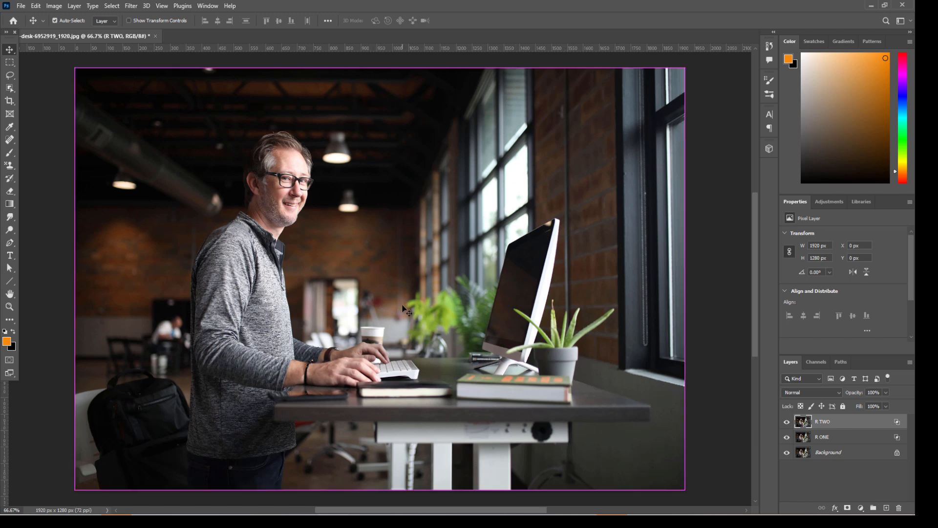
{"action": "key", "text": "ctrl+t"}
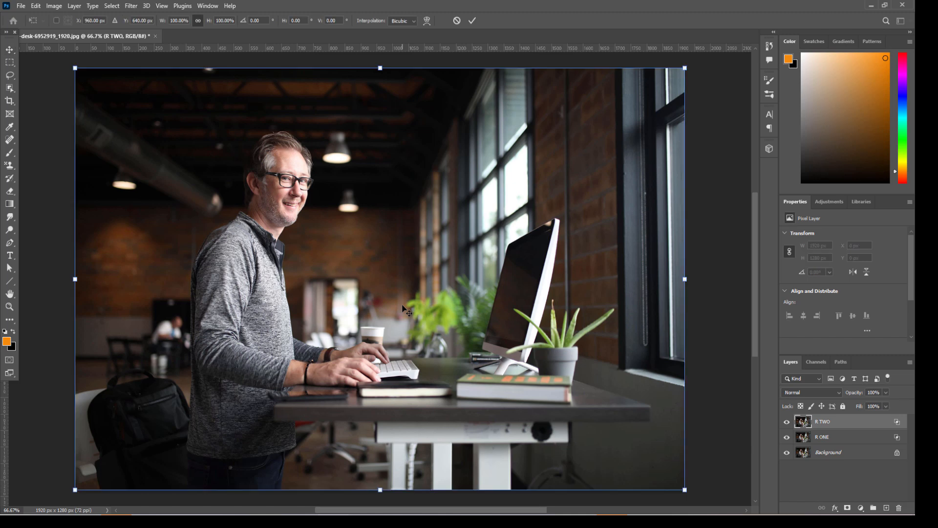
{"action": "right_click", "coordinate": [396, 228]}
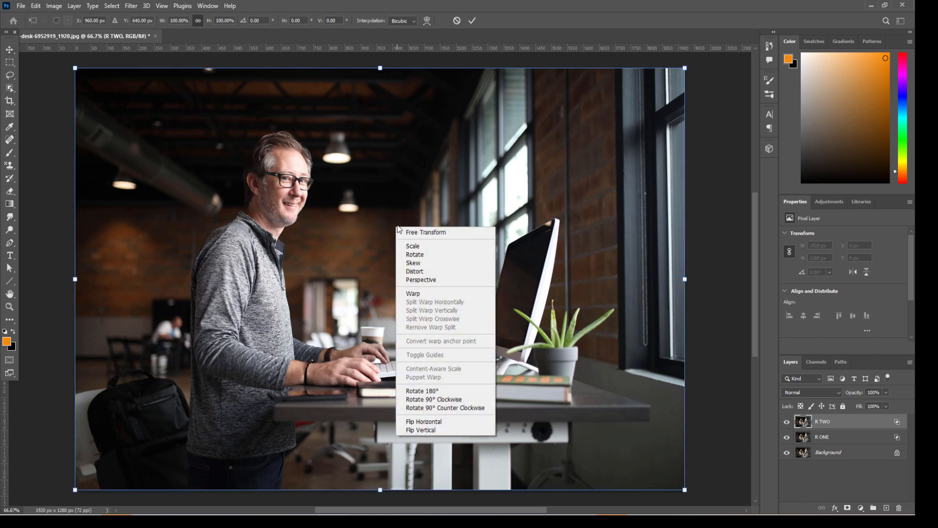
{"action": "left_click", "coordinate": [424, 254]}
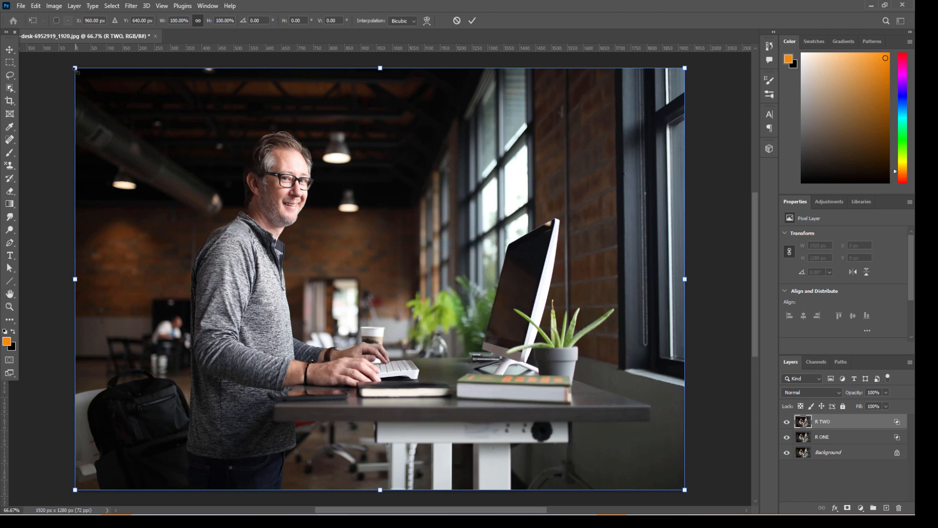
{"action": "left_click_drag", "start_coordinate": [74, 67], "coordinate": [69, 63]}
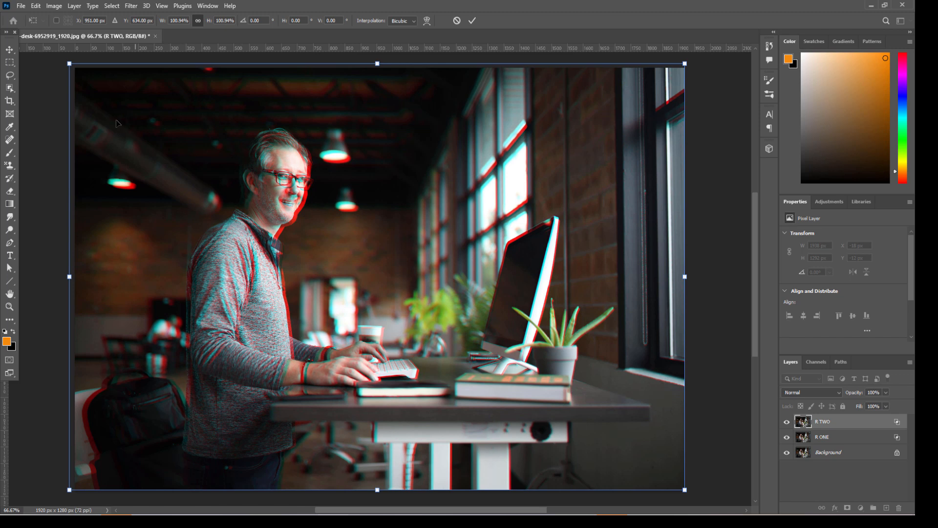
{"action": "left_click", "coordinate": [473, 20]}
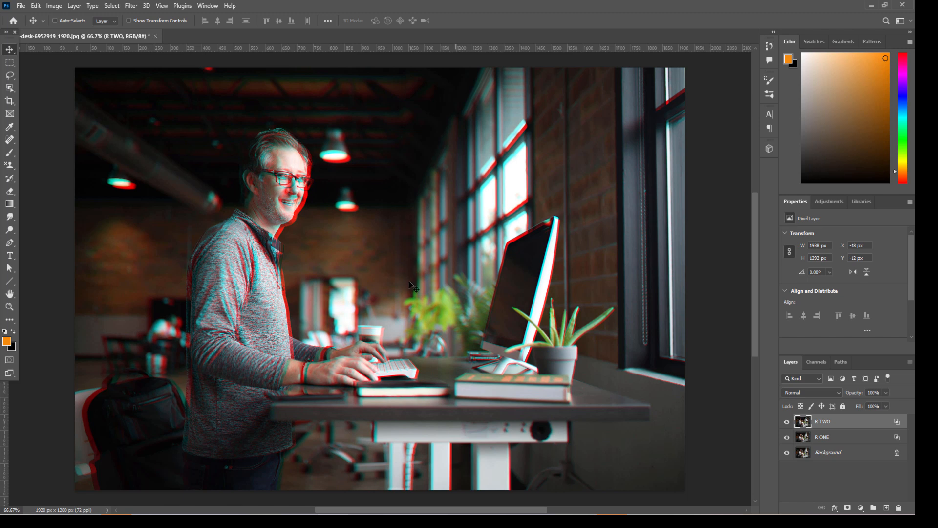
Add a text layer reading SKILLS over the middle of the photo in Poppins Bold.
{"action": "left_click", "coordinate": [9, 260]}
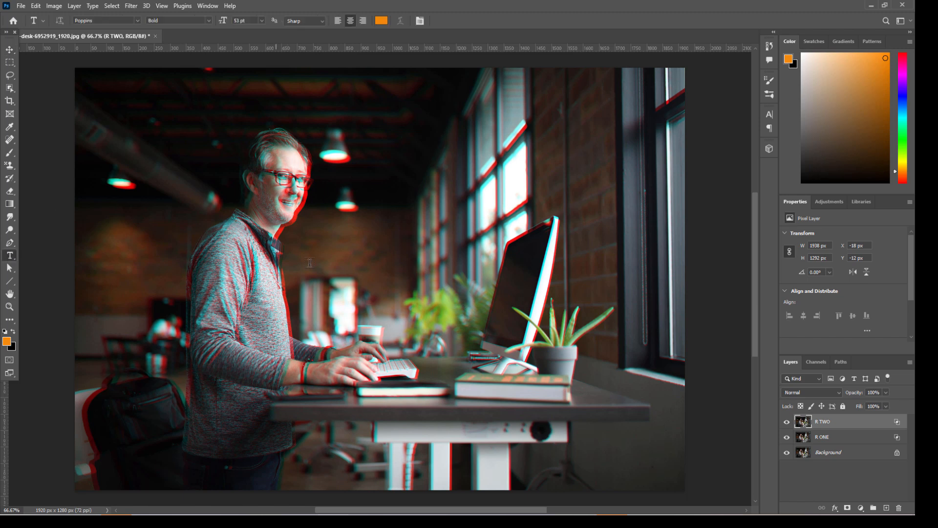
{"action": "left_click", "coordinate": [389, 239]}
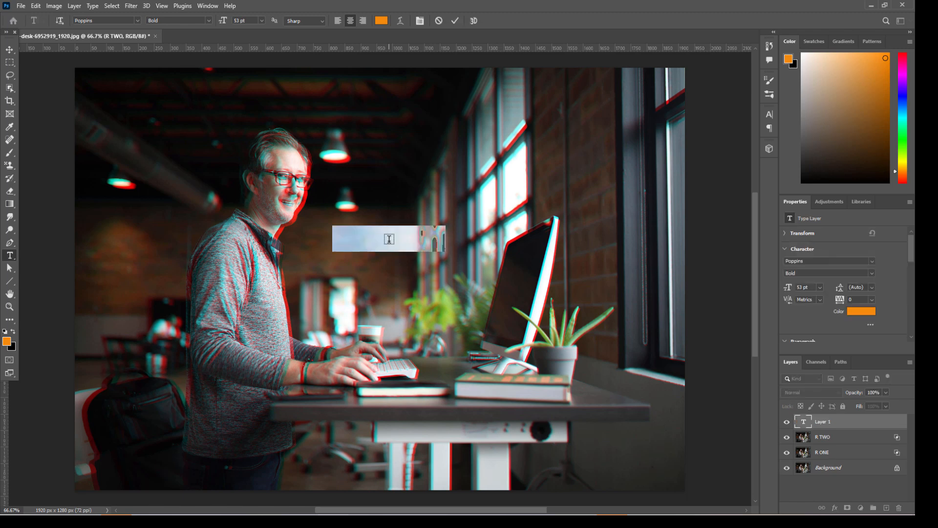
{"action": "type", "text": "SKILL"}
{"action": "key", "text": "BackSpace"}
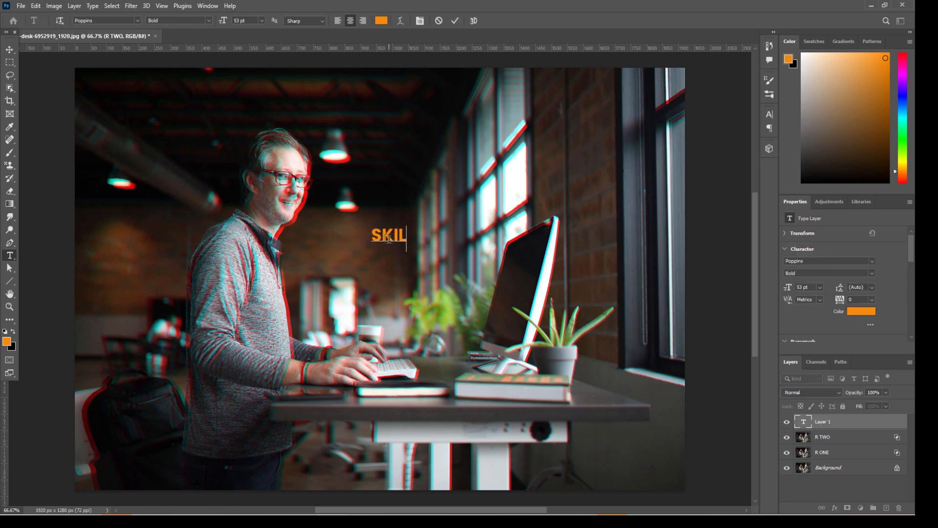
{"action": "type", "text": "LS"}
Set the font size of the whole SKILLS text to 340 pt and commit the text.
{"action": "key", "text": "ctrl+a"}
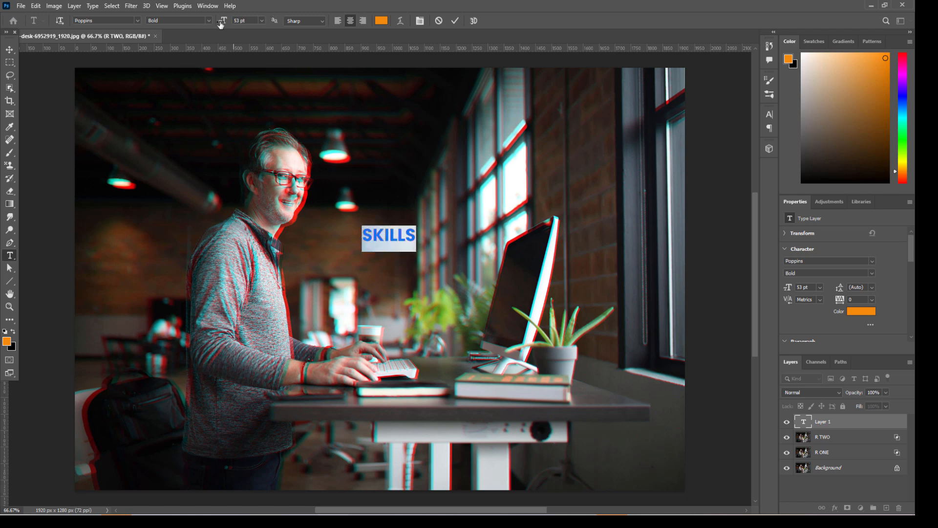
{"action": "left_click_drag", "start_coordinate": [221, 24], "coordinate": [322, 31]}
{"action": "type", "text": "340"}
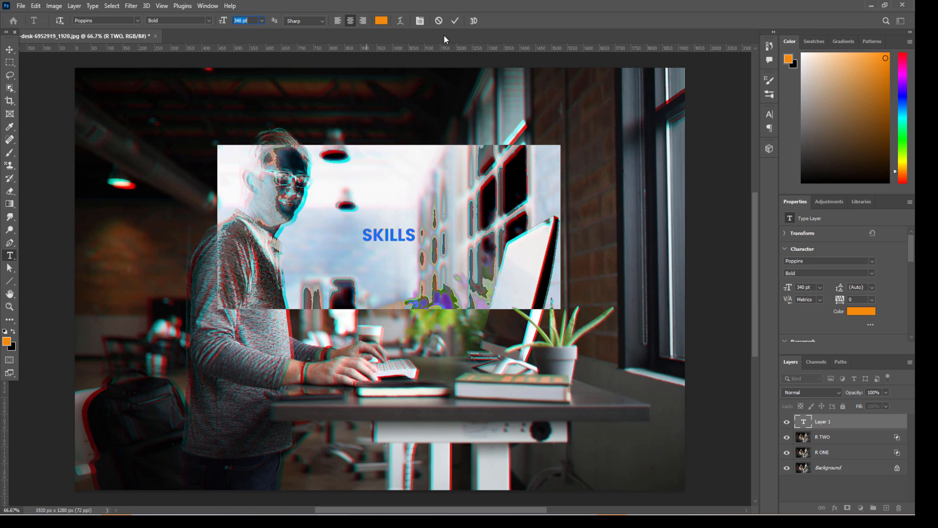
{"action": "key", "text": "Return"}
{"action": "left_click", "coordinate": [456, 21]}
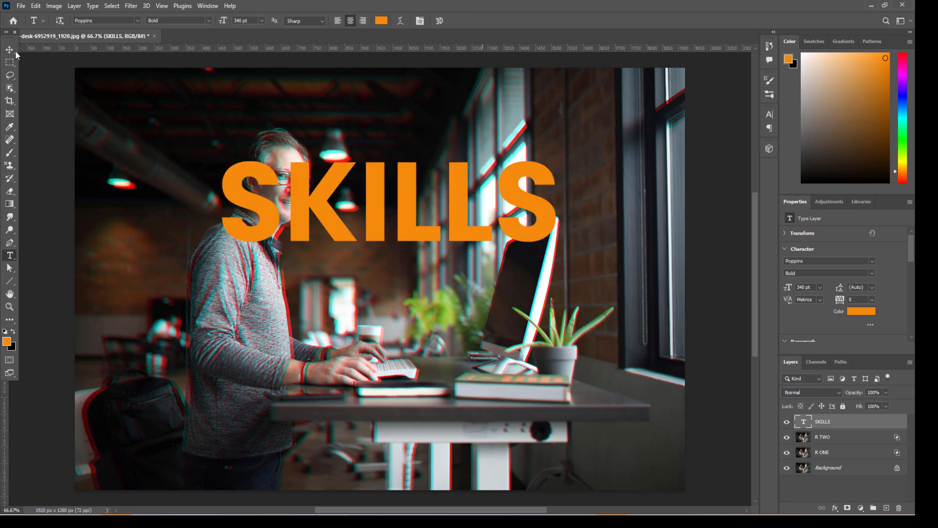
Move the SKILLS text to the upper right of the photo beside the man's head and color it white.
{"action": "key", "text": "v"}
{"action": "left_click_drag", "start_coordinate": [406, 228], "coordinate": [516, 197]}
{"action": "left_click", "coordinate": [875, 317]}
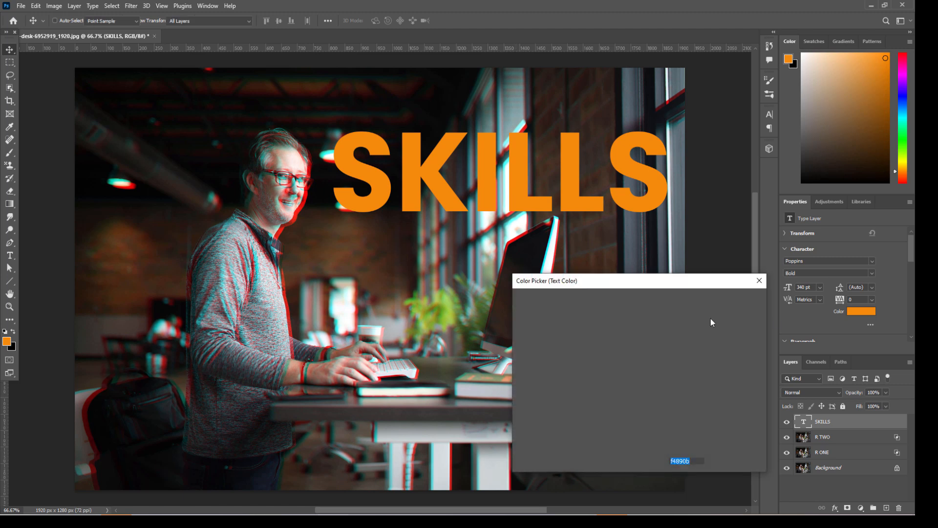
{"action": "left_click", "coordinate": [519, 305]}
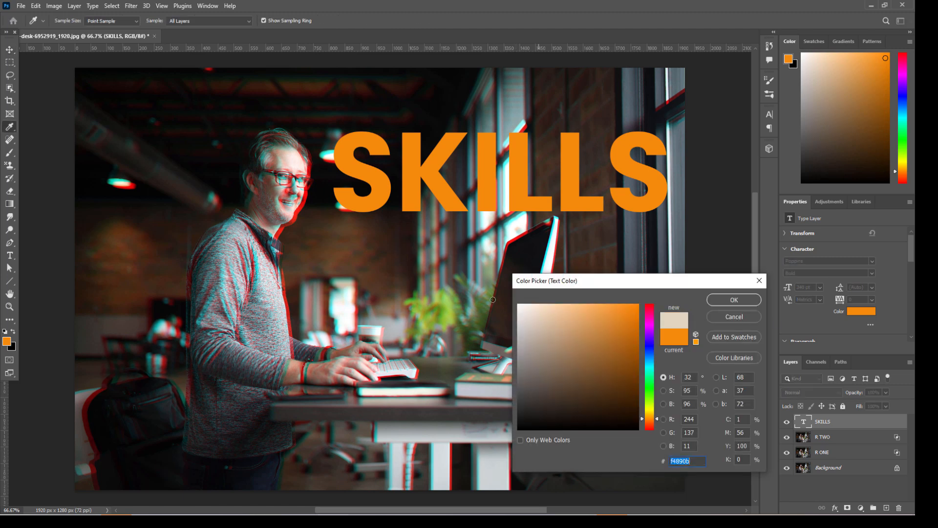
{"action": "left_click", "coordinate": [719, 299]}
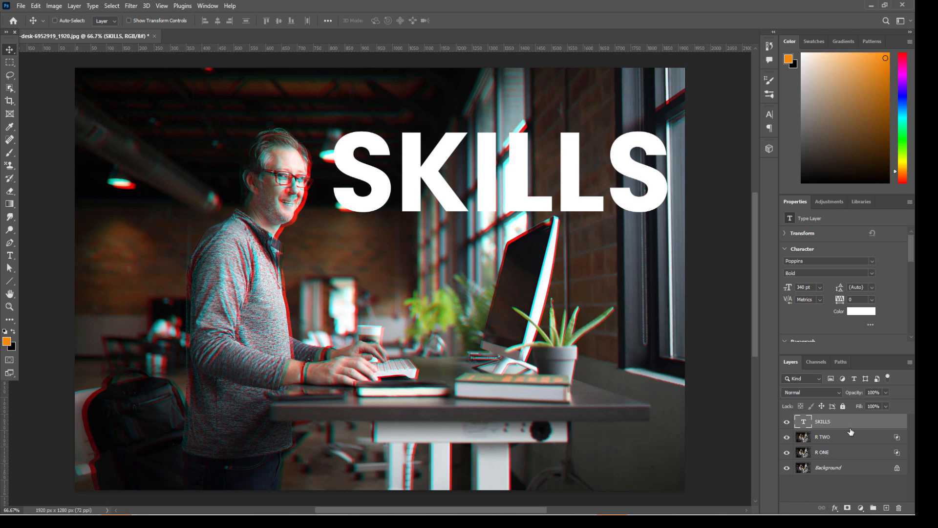
Duplicate the SKILLS text layer and rename the lower one SKILLS R1.
{"action": "key", "text": "ctrl+j"}
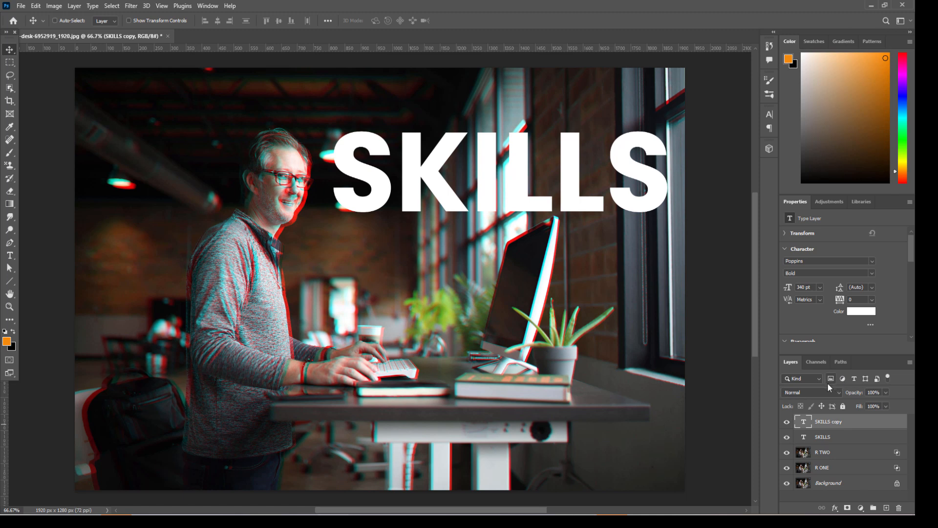
{"action": "double_click", "coordinate": [823, 437]}
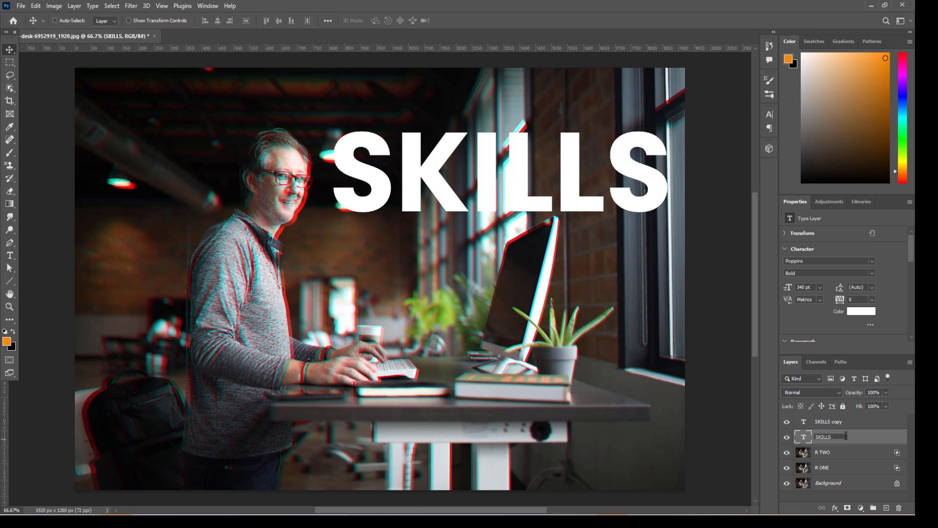
{"action": "type", "text": "R1"}
{"action": "key", "text": "Return"}
Rename the upper copy of the text layer SKILLS R2.
{"action": "double_click", "coordinate": [833, 422]}
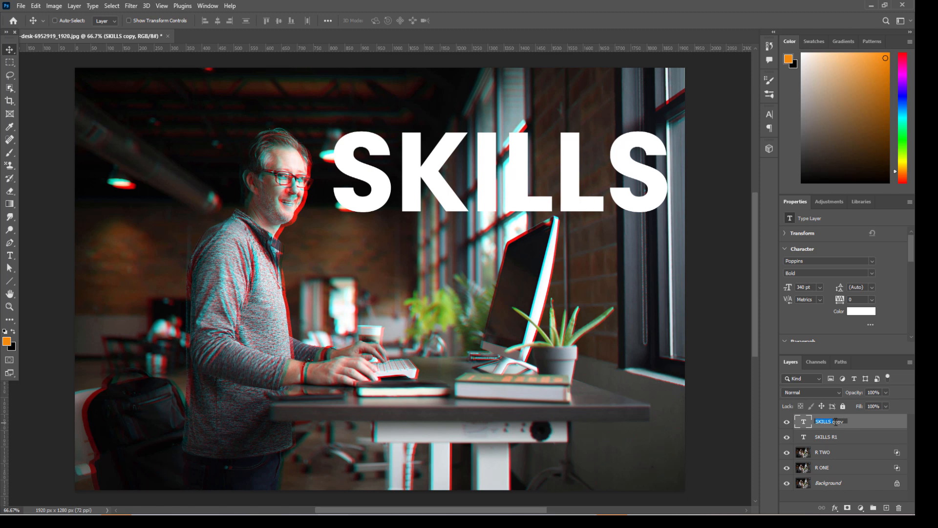
{"action": "double_click", "coordinate": [837, 422]}
{"action": "type", "text": "R2"}
{"action": "key", "text": "Return"}
Disable the G and B channels in the SKILLS R1 layer's blending options, keeping only R enabled.
{"action": "left_click", "coordinate": [801, 447]}
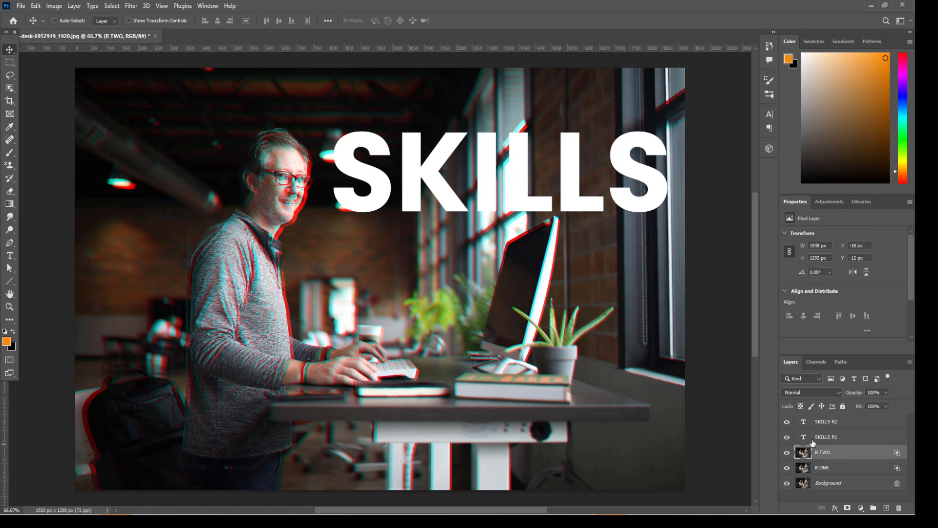
{"action": "left_click", "coordinate": [835, 438]}
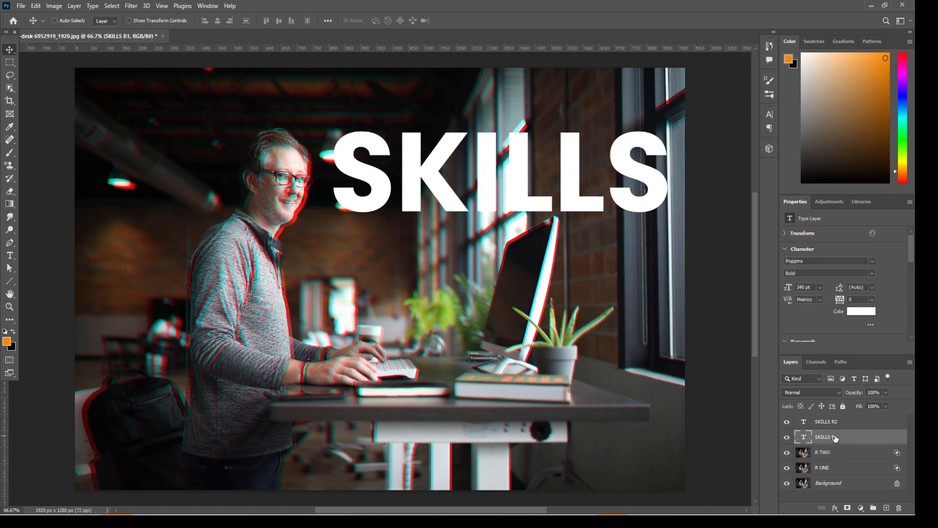
{"action": "right_click", "coordinate": [833, 437]}
{"action": "left_click", "coordinate": [728, 62]}
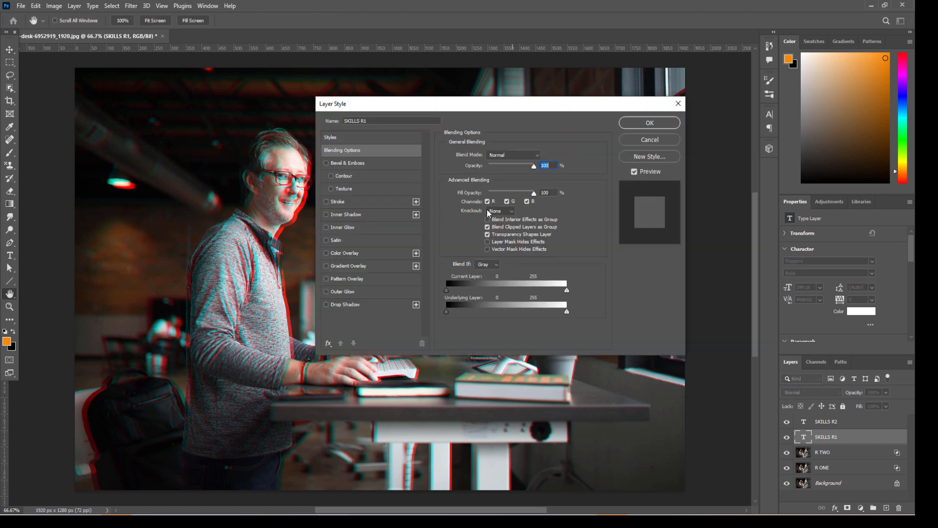
{"action": "left_click", "coordinate": [507, 201]}
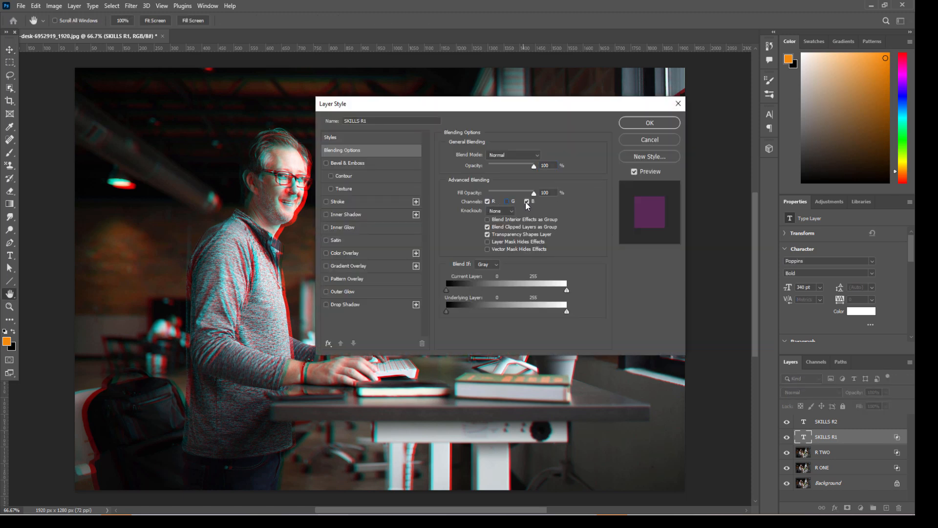
{"action": "left_click", "coordinate": [527, 201]}
{"action": "left_click", "coordinate": [643, 124]}
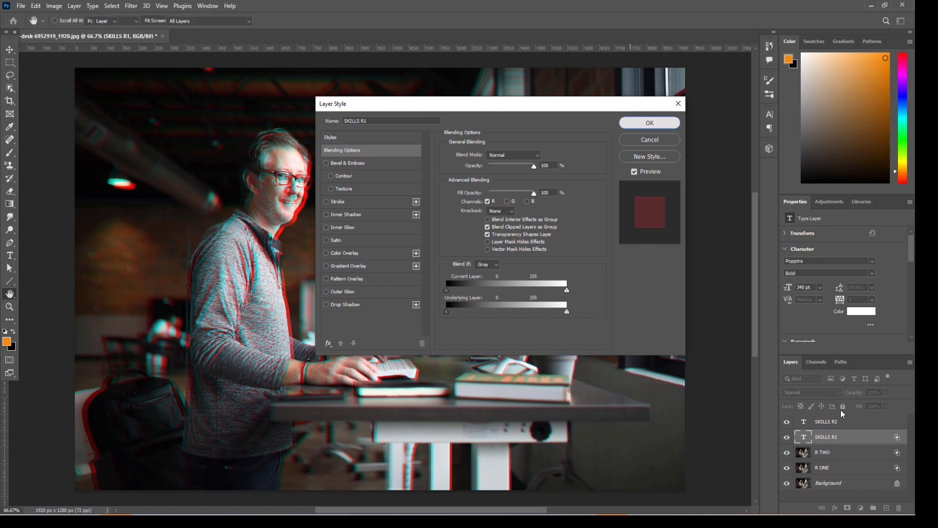
Disable the R channel in the SKILLS R2 layer's blending options, keeping G and B enabled.
{"action": "left_click", "coordinate": [836, 423]}
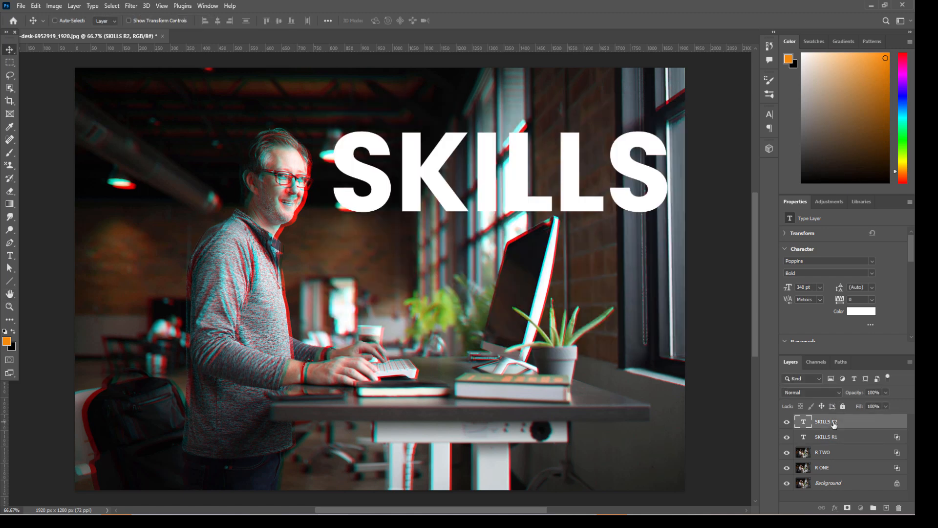
{"action": "right_click", "coordinate": [835, 421]}
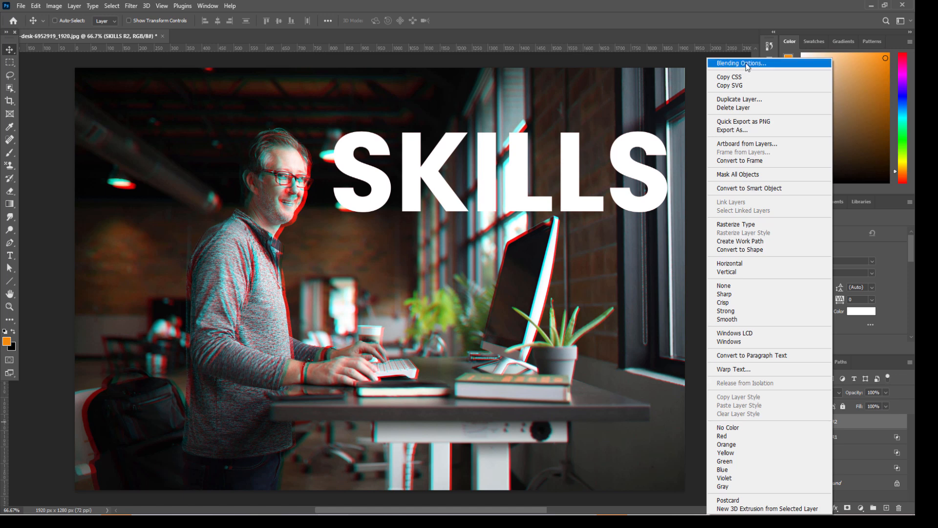
{"action": "left_click", "coordinate": [745, 63]}
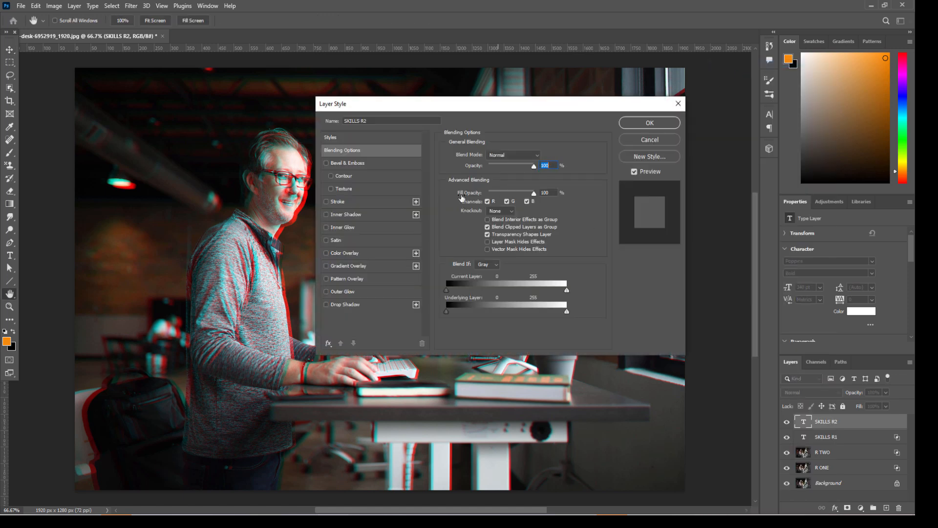
{"action": "left_click", "coordinate": [489, 202]}
{"action": "left_click", "coordinate": [650, 123]}
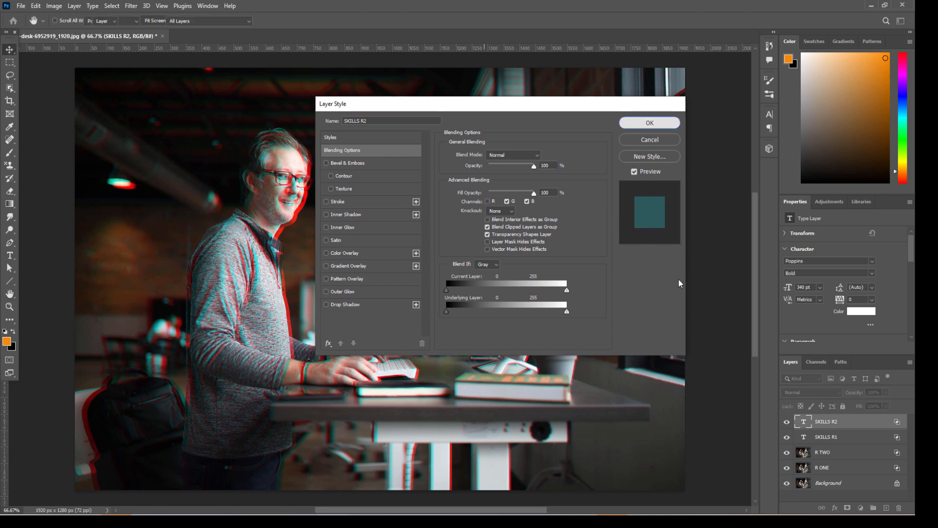
Enlarge the SKILLS R2 text to about 102% by pulling its upper-left corner outward while the lower-right corner stays fixed.
{"action": "key", "text": "ctrl+t"}
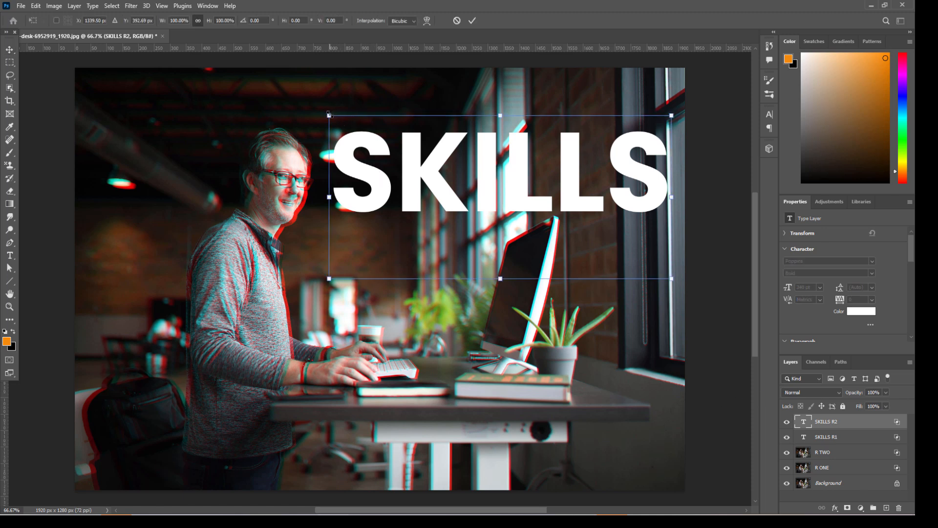
{"action": "left_click_drag", "start_coordinate": [329, 115], "coordinate": [323, 112]}
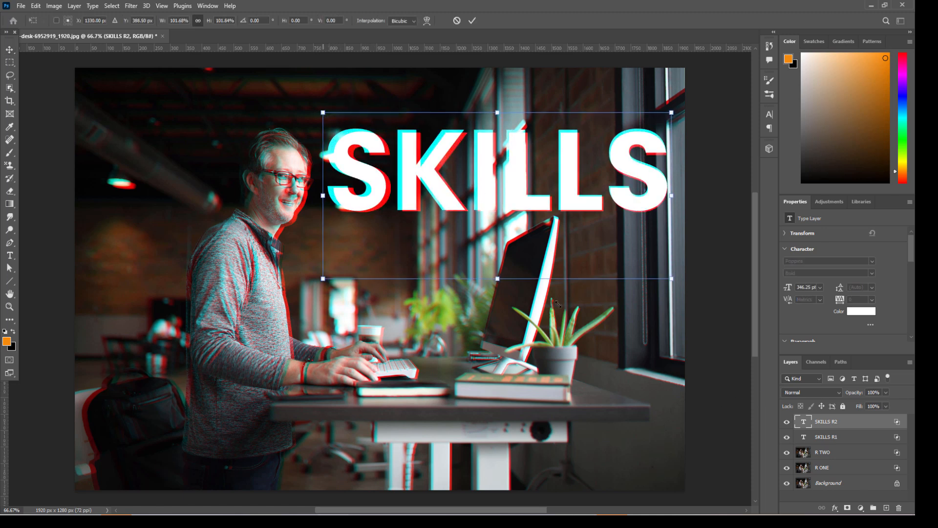
{"action": "key", "text": "Return"}
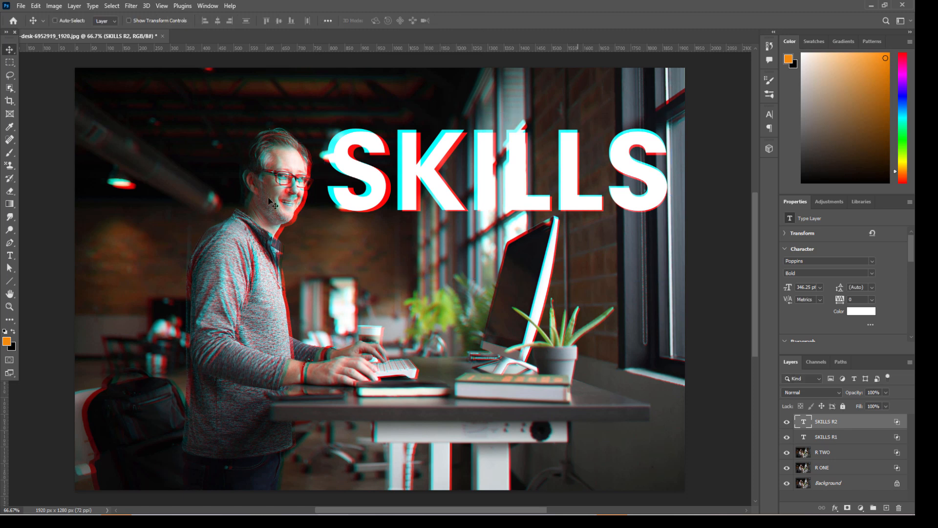